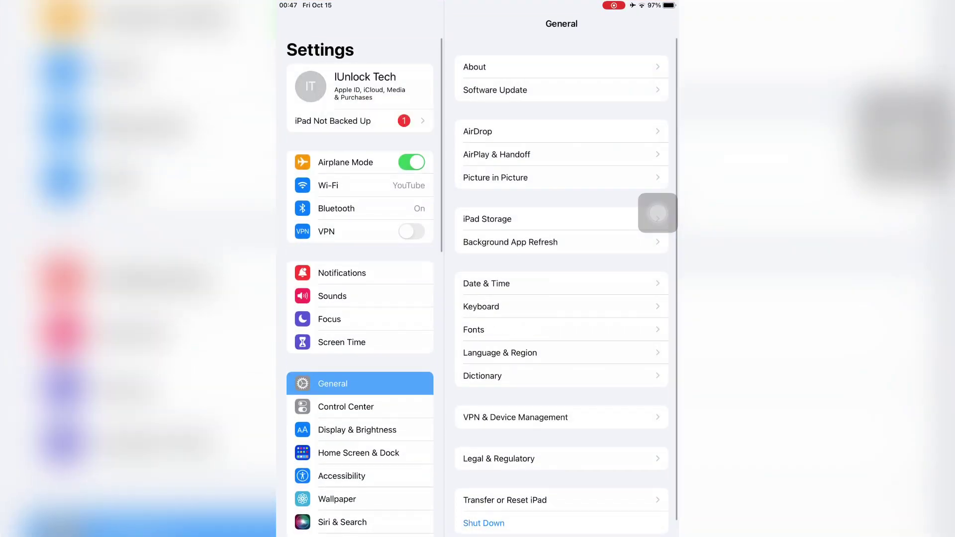
# - Open the YouTube network's Wi-Fi details and copy its router address 192.168.100.1
pyautogui.click(360, 185)
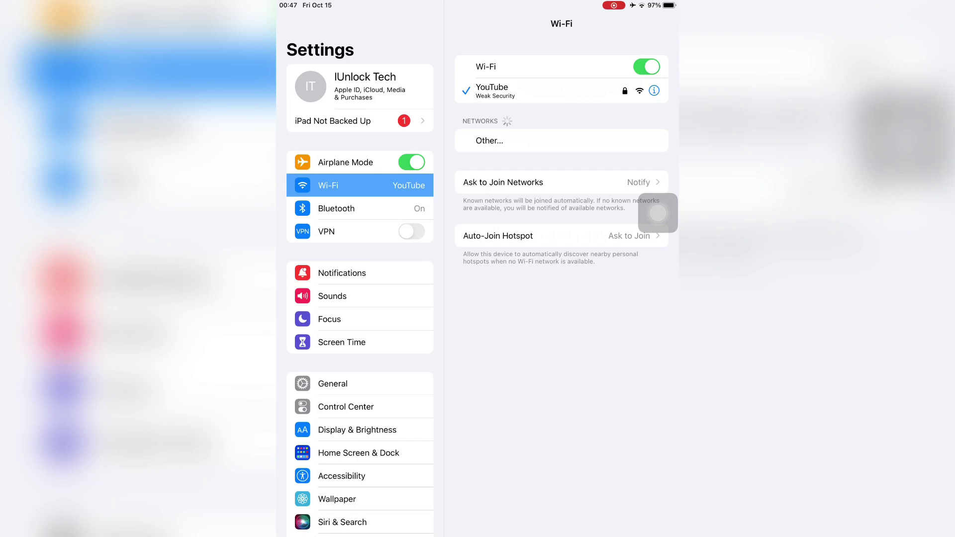
pyautogui.click(653, 91)
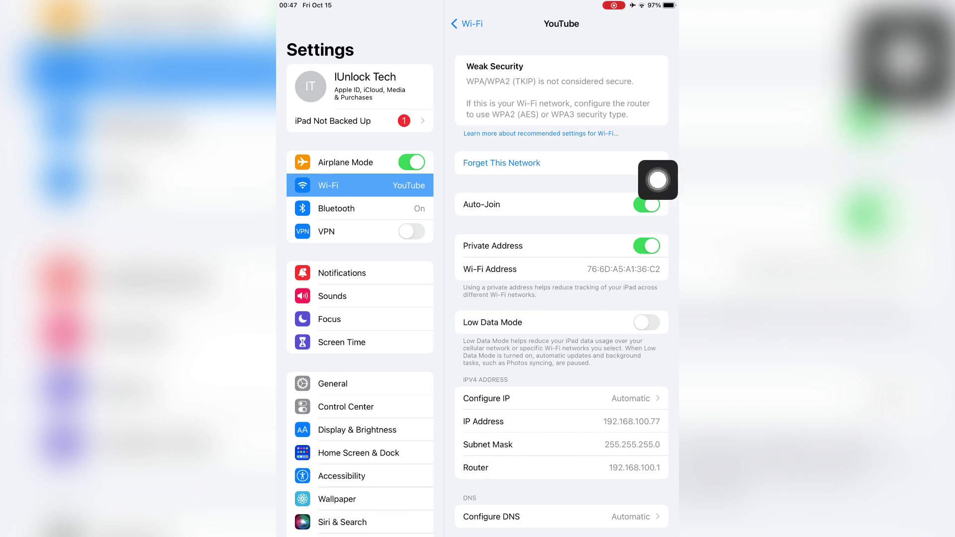
pyautogui.scroll(-2, 657, 180)
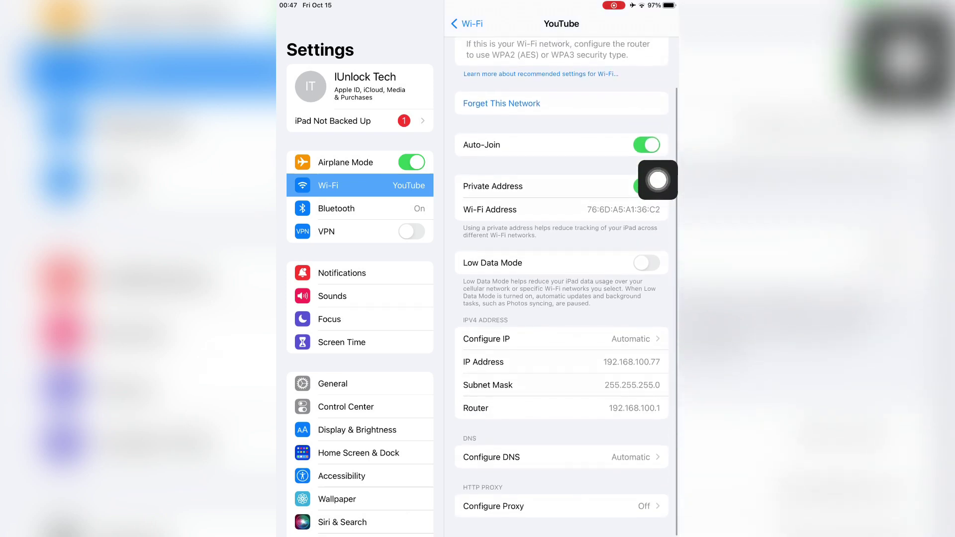
pyautogui.click(658, 180)
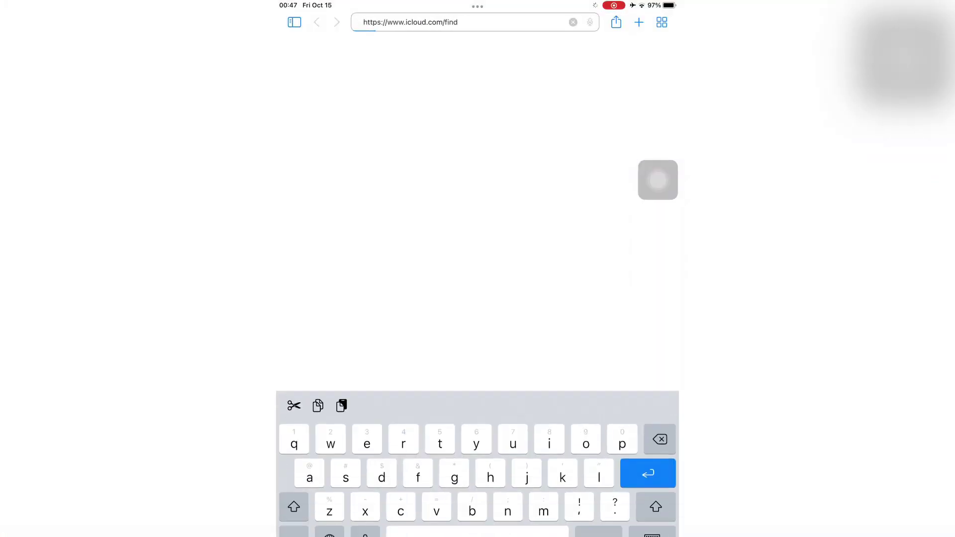
# - Load the copied router address 192.168.100.1 in Safari
pyautogui.click(573, 22)
pyautogui.click(448, 22)
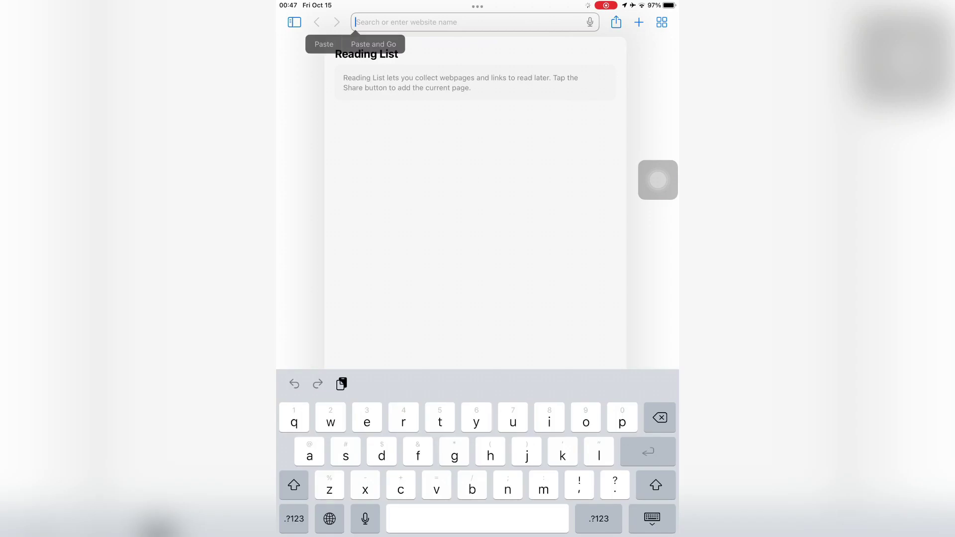
pyautogui.click(373, 45)
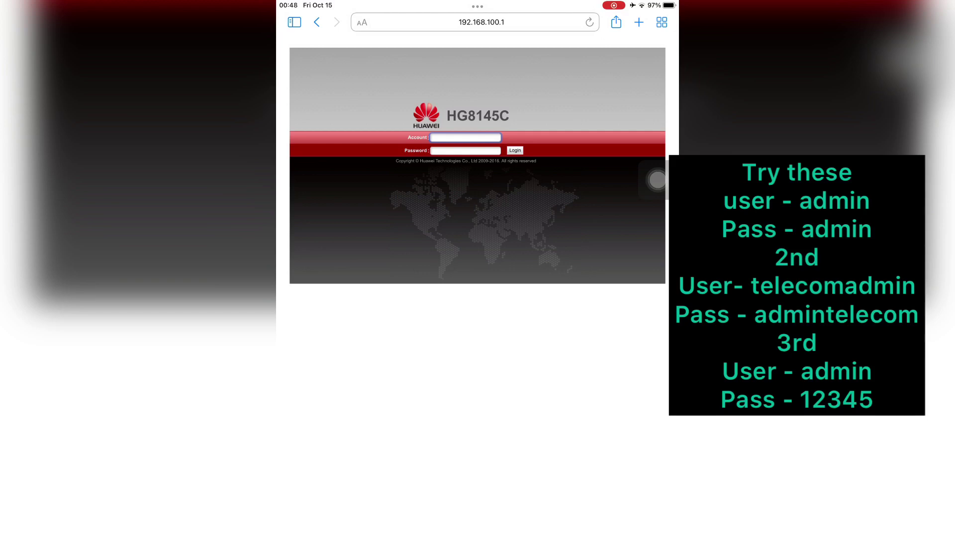
pyautogui.click(464, 137)
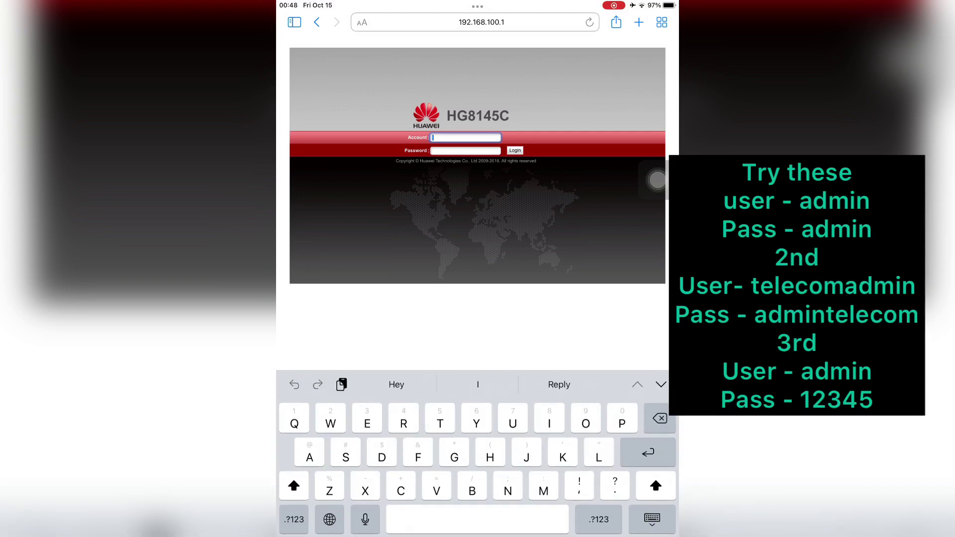
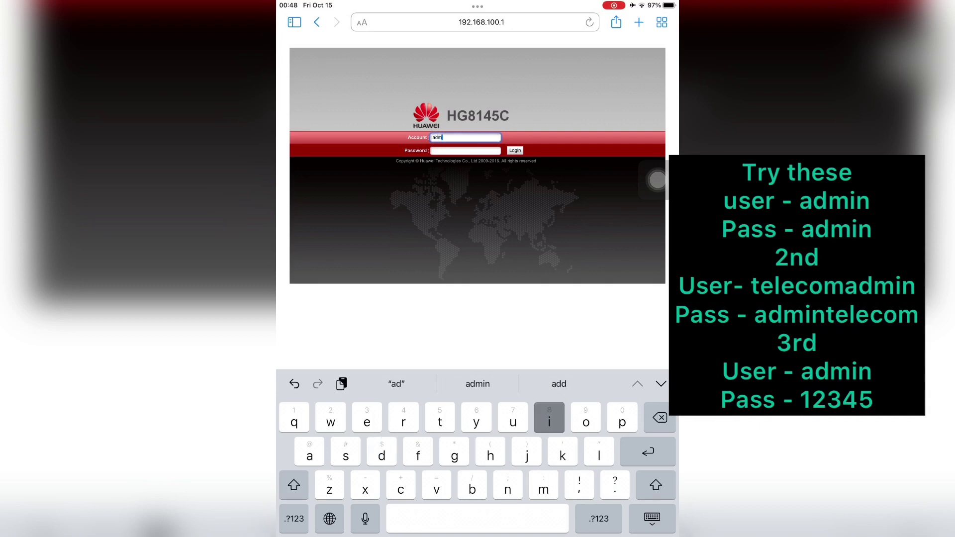
pyautogui.press('Return')
pyautogui.click(570, 302)
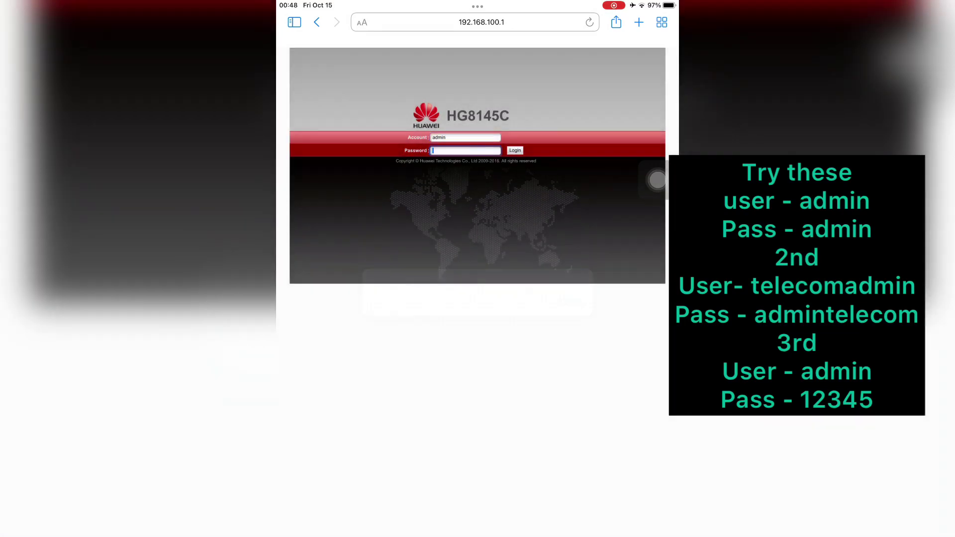
pyautogui.press('Return')
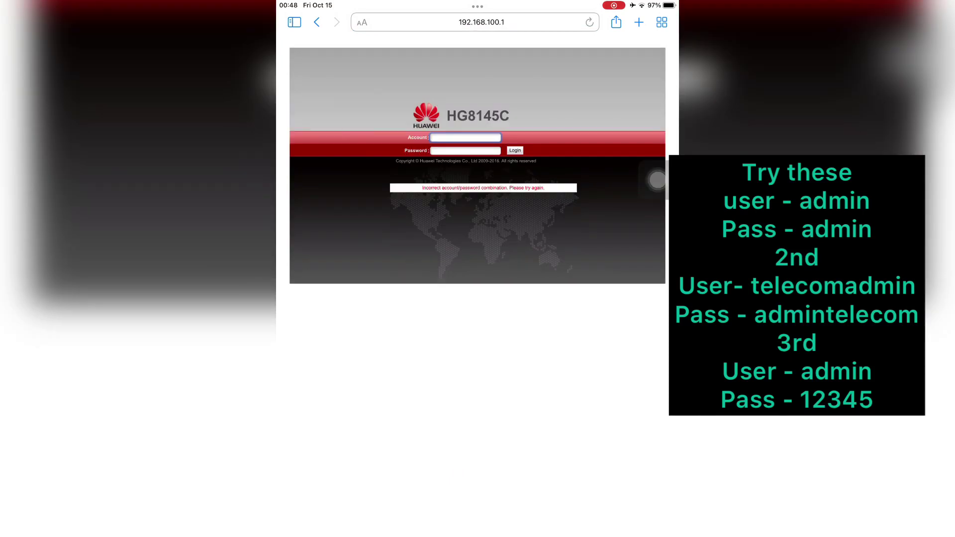
# - Enter telecomadmin as the account name, then move to the Password field
pyautogui.click(465, 137)
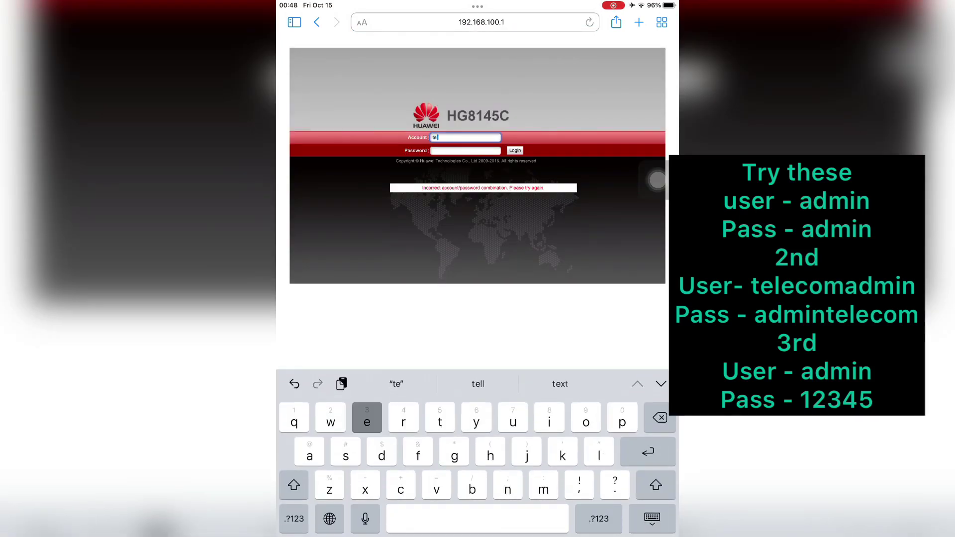
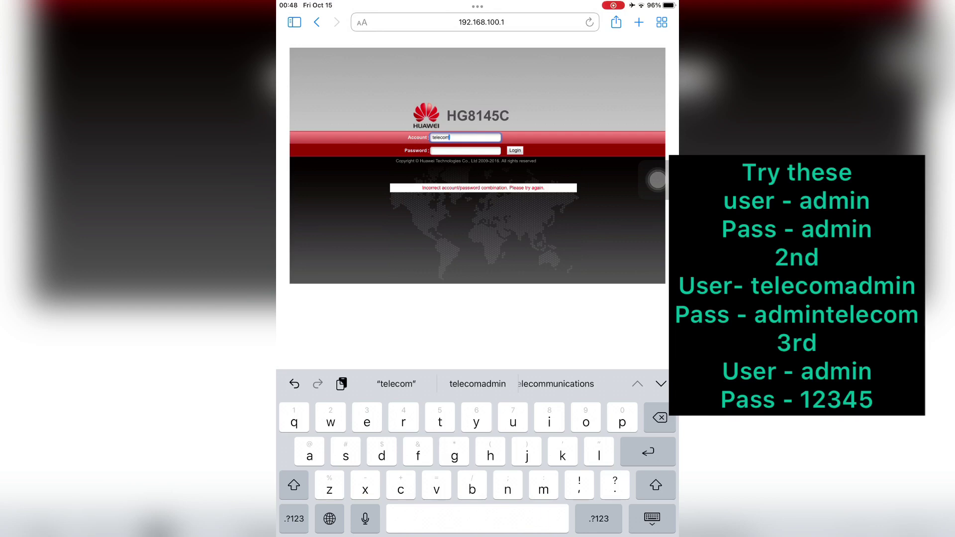
pyautogui.click(465, 150)
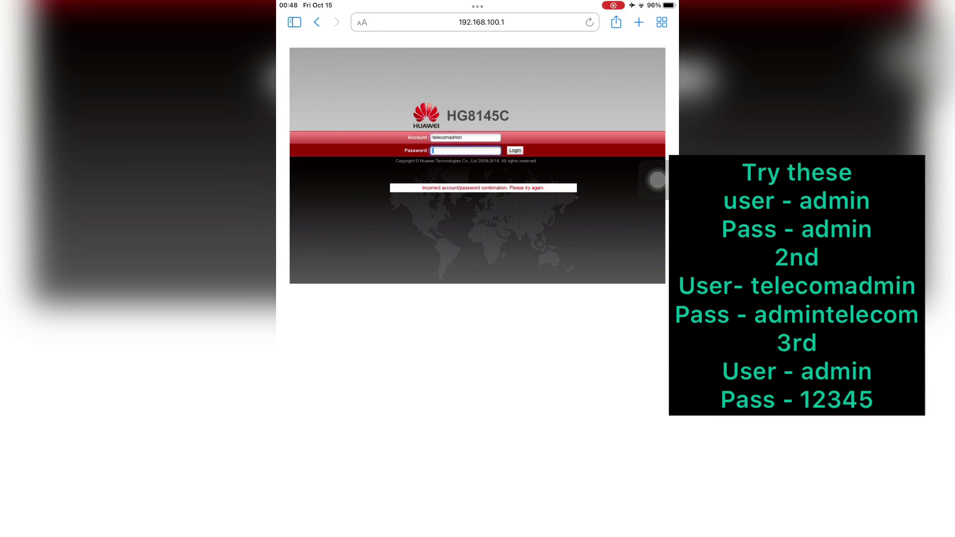
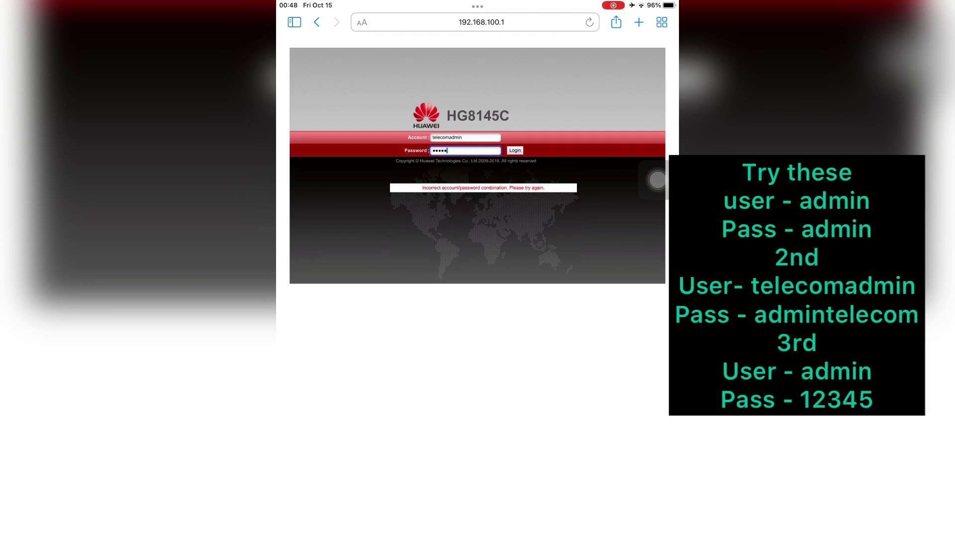